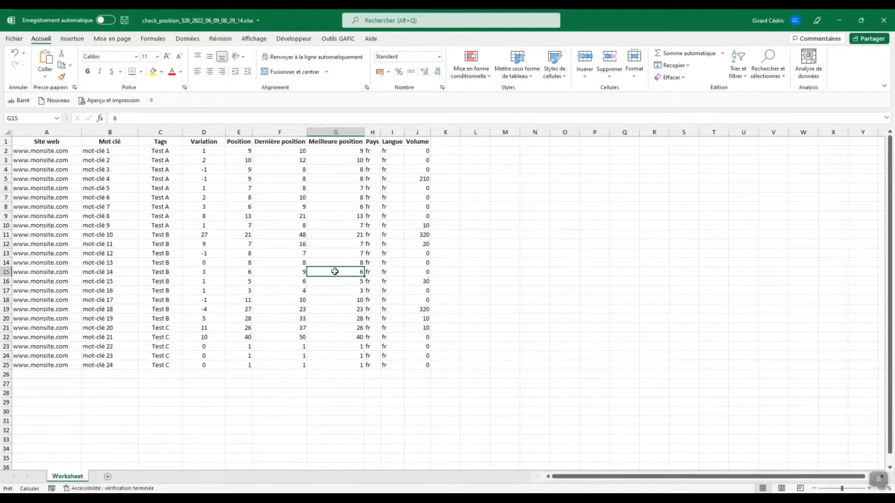
Step: Examine the keyword ranking table A1:J25, comparing the Variation and Position values in the first rows
click(206, 152)
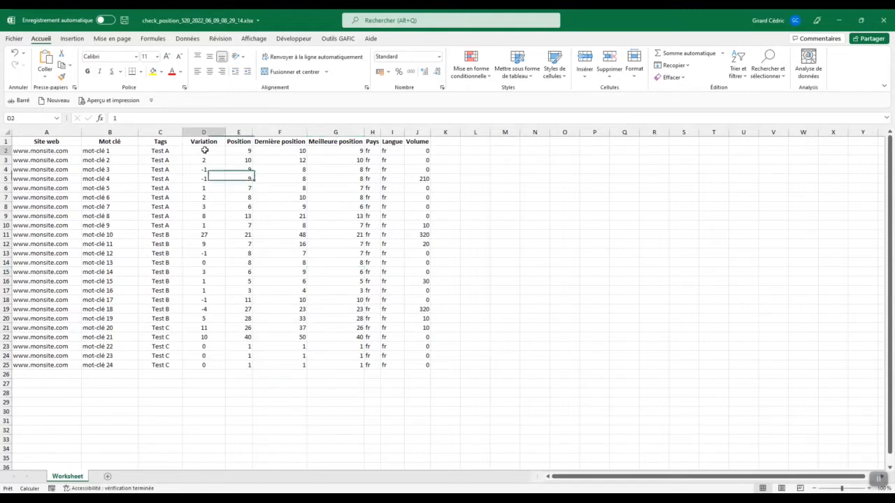
click(201, 161)
key(Up)
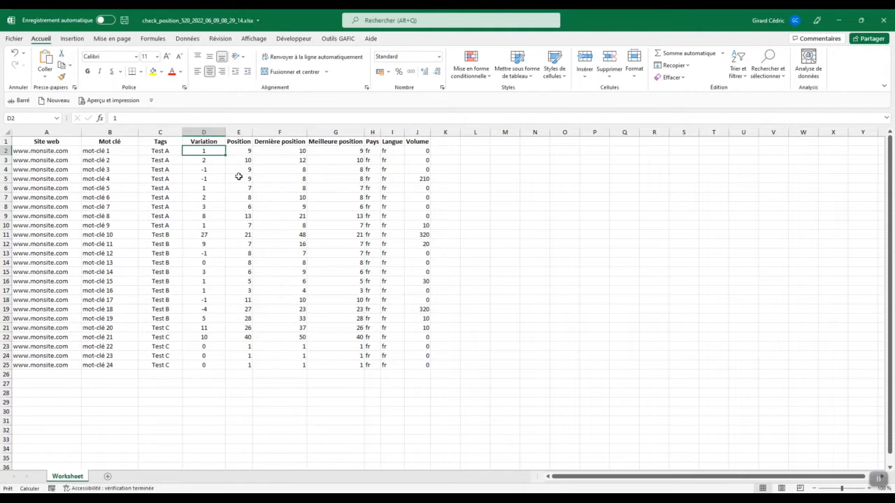
click(197, 160)
click(215, 151)
click(237, 151)
mouse_move(209, 151)
mouse_down()
mouse_move(207, 197)
mouse_move(200, 152)
mouse_up()
click(242, 151)
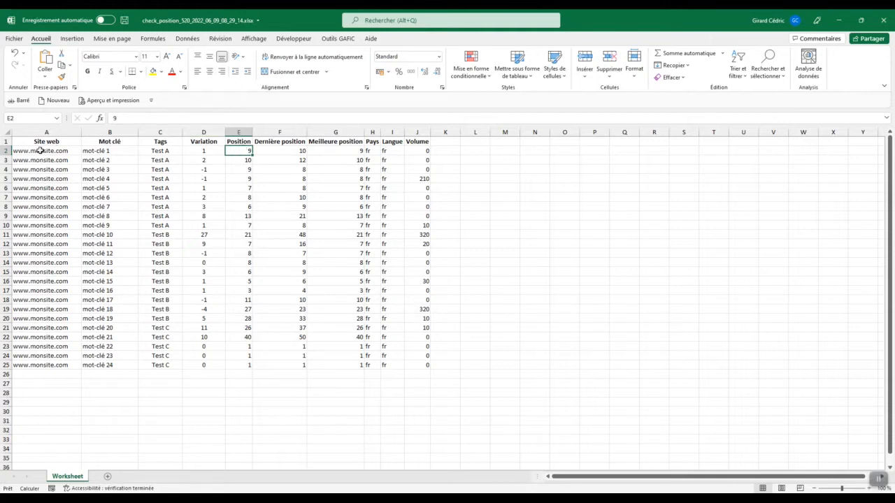
drag(32, 143, 412, 361)
drag(315, 272, 350, 281)
click(66, 246)
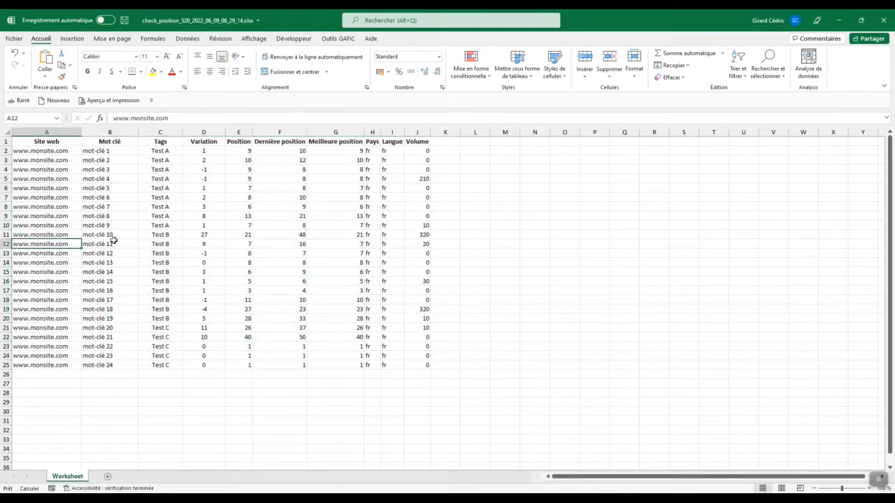
click(95, 210)
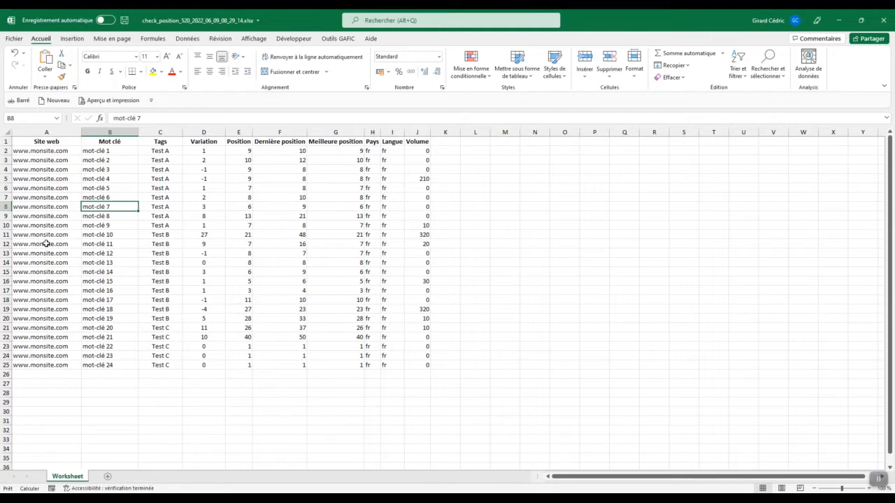
Step: Review the Position, Dernière position, Meilleure position and Variation columns over rows 2 to 25
drag(243, 151, 240, 365)
drag(289, 149, 284, 363)
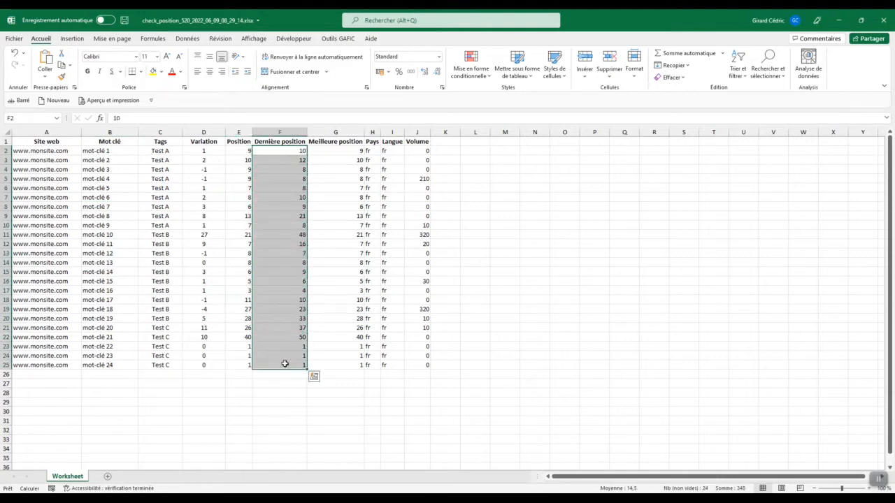
drag(343, 151, 333, 365)
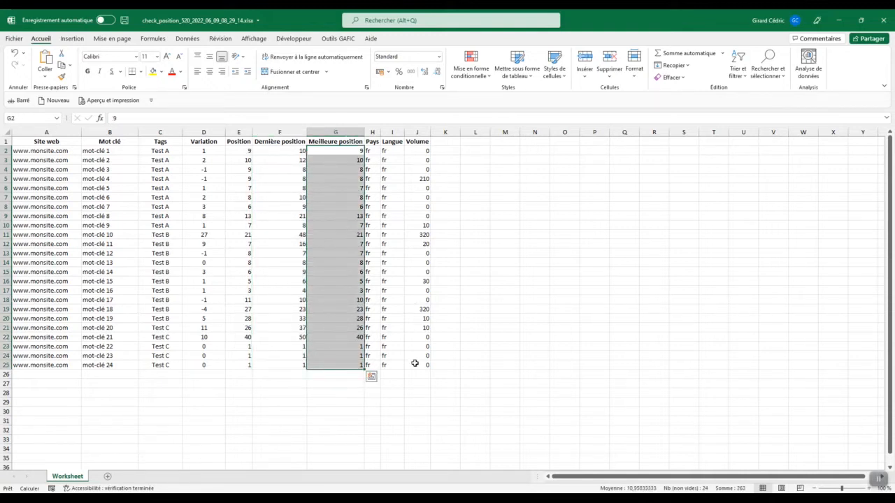
drag(203, 150, 202, 363)
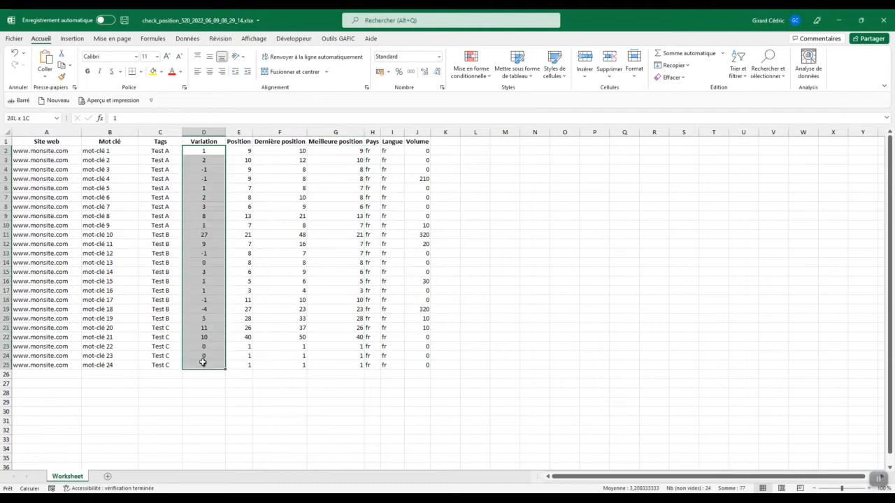
click(244, 187)
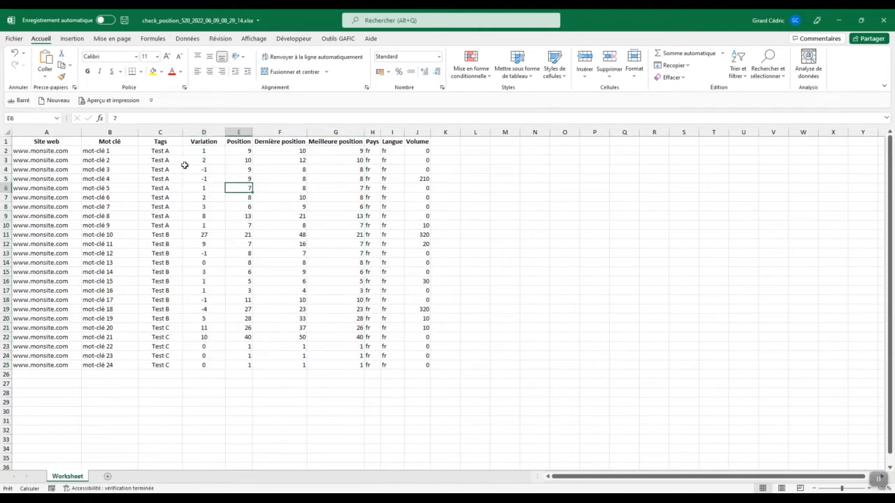
click(198, 151)
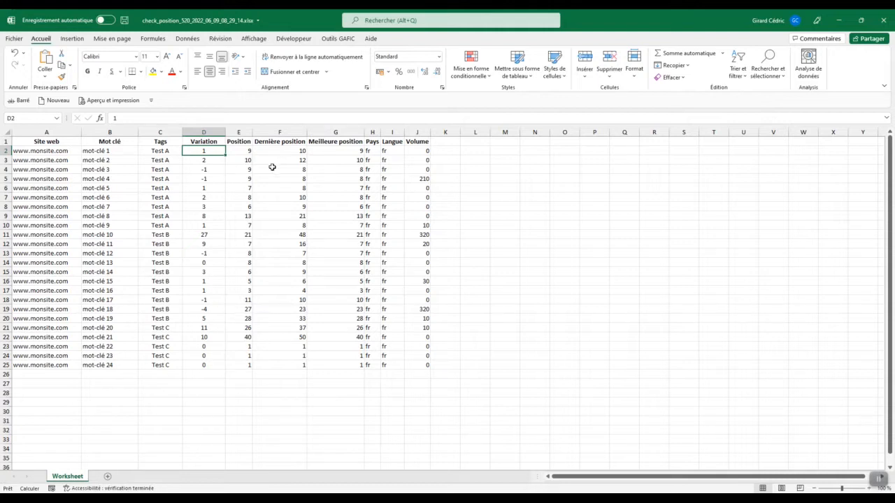
drag(204, 150, 199, 365)
click(239, 151)
key(Left)
drag(205, 346, 213, 318)
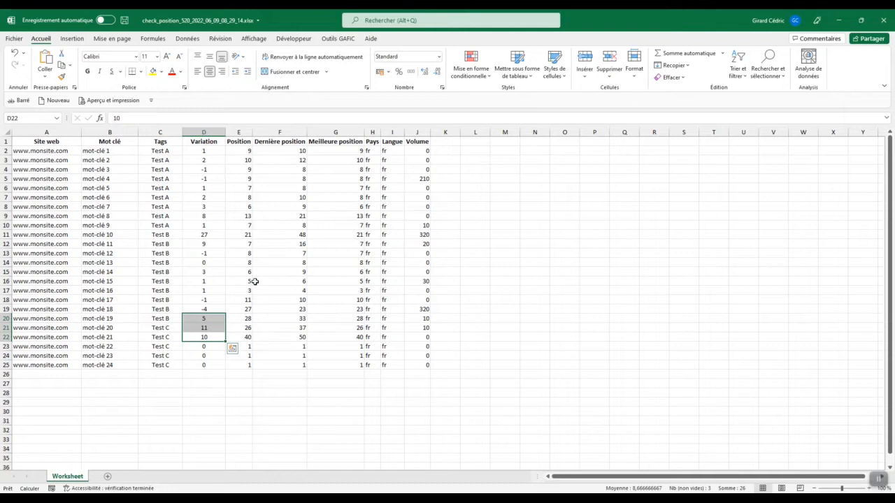
Step: Apply the custom number format "+ #0;- #0;=" to the Variation values in D2:D25
drag(210, 148, 203, 365)
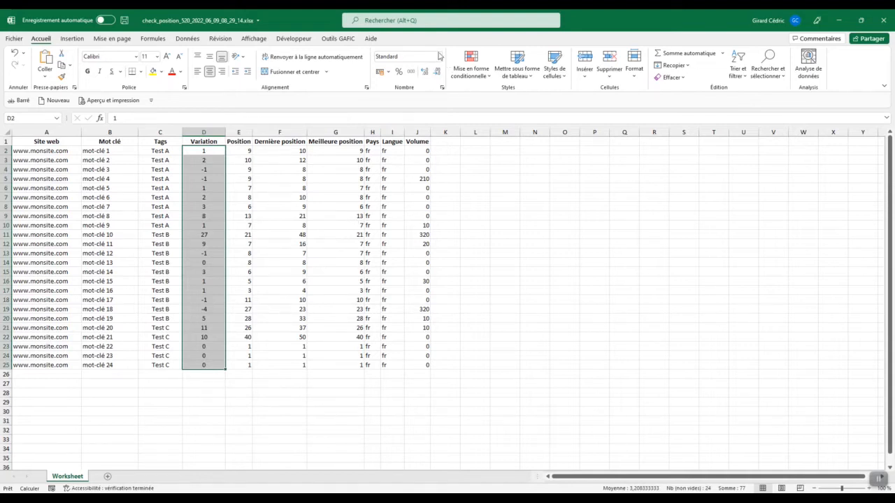
click(439, 57)
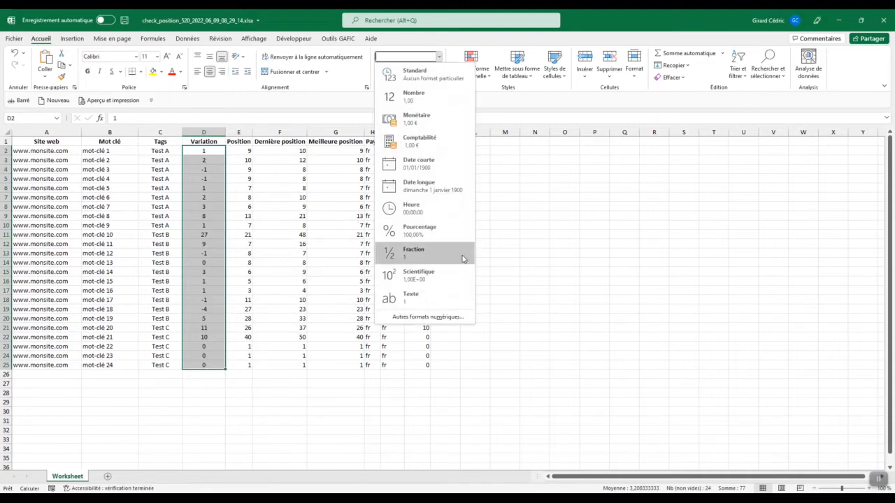
click(423, 318)
click(523, 253)
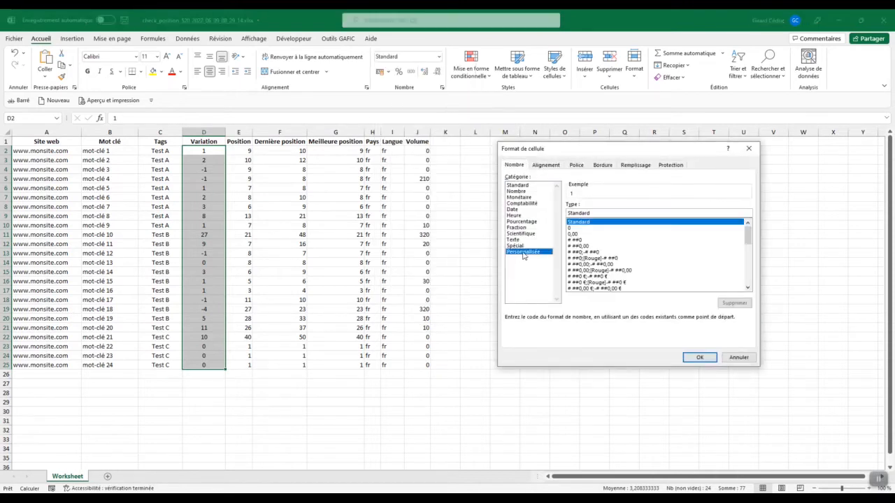
double_click(591, 213)
key(BackSpace)
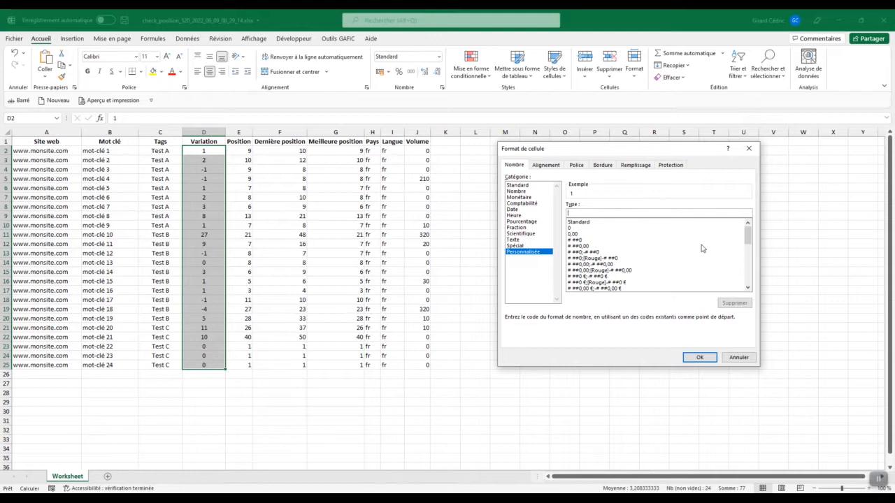
text(+ #0)
text(#0)
text(;=)
click(700, 357)
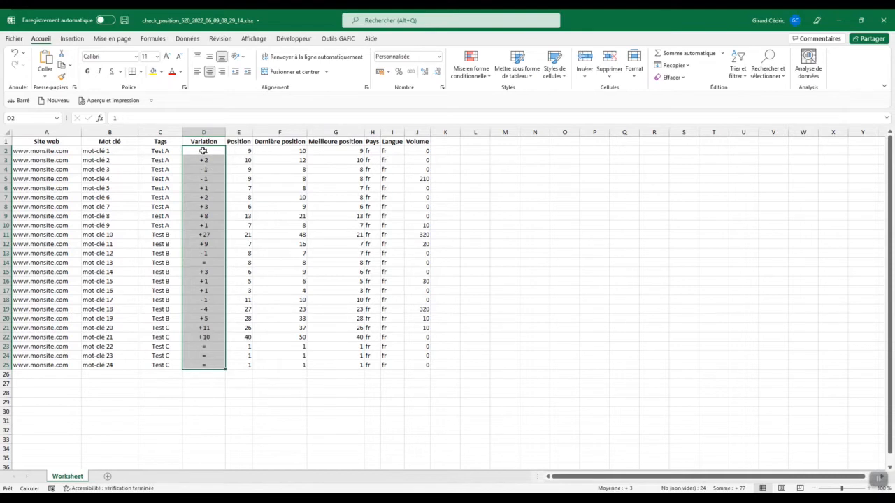
Step: Reopen the custom number format of the Variation values and insert [couleur50] before the positive section
click(439, 57)
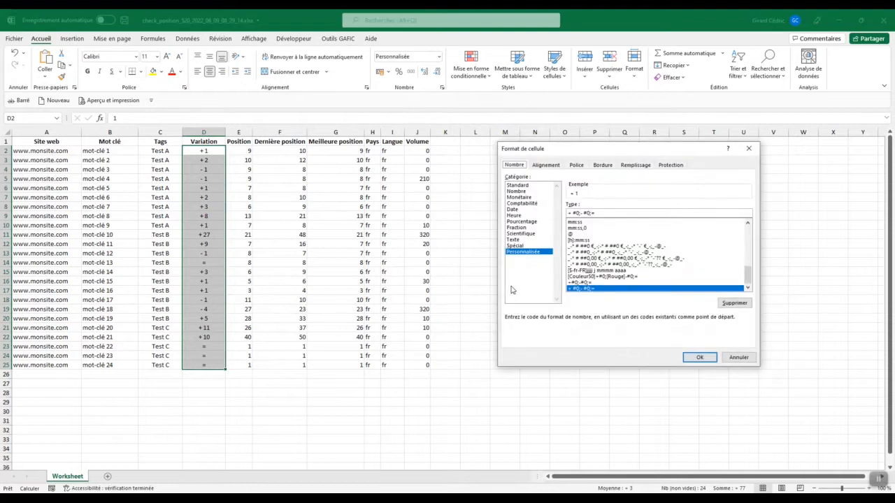
click(619, 212)
click(569, 213)
text([])
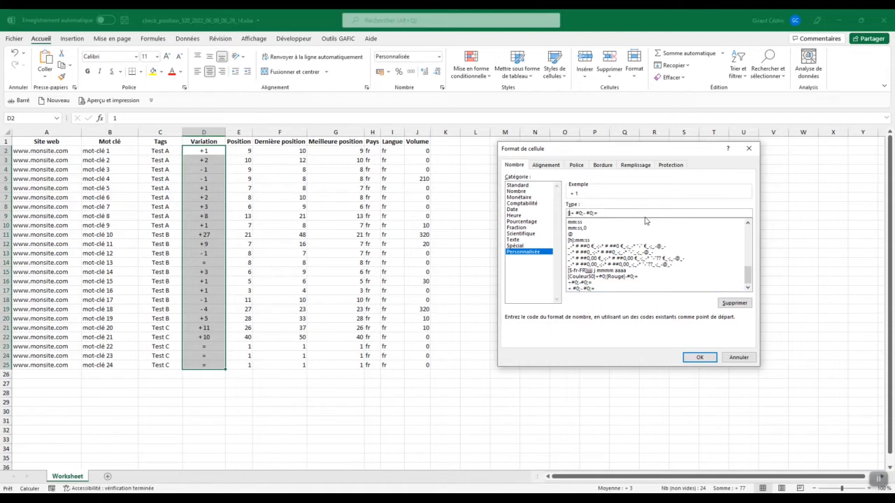
text(vert)
key(shift+Left)
key(shift+Left)
key(shift+Left)
key(shift+Left)
text(couleur)
text(50)
Step: Insert [rouge] before the negative section of the custom format and apply it to the Variation values
key(Right)
key(Right)
text([rouge])
click(640, 213)
click(708, 360)
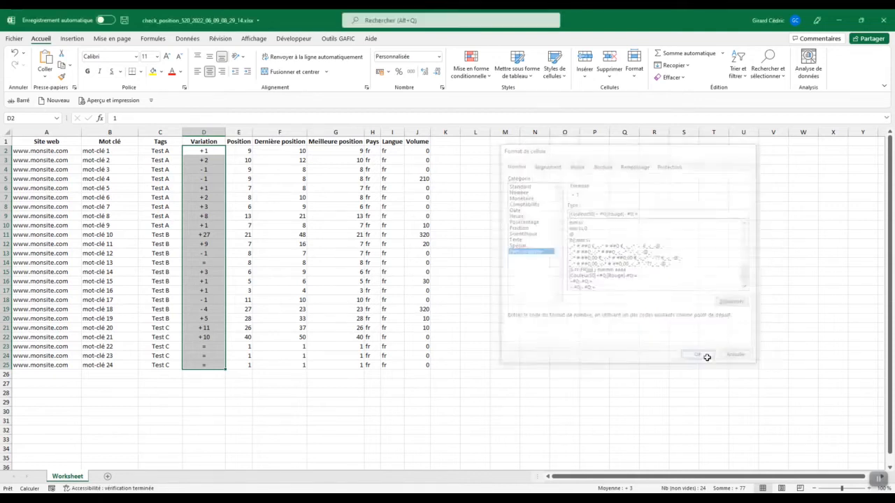
click(202, 224)
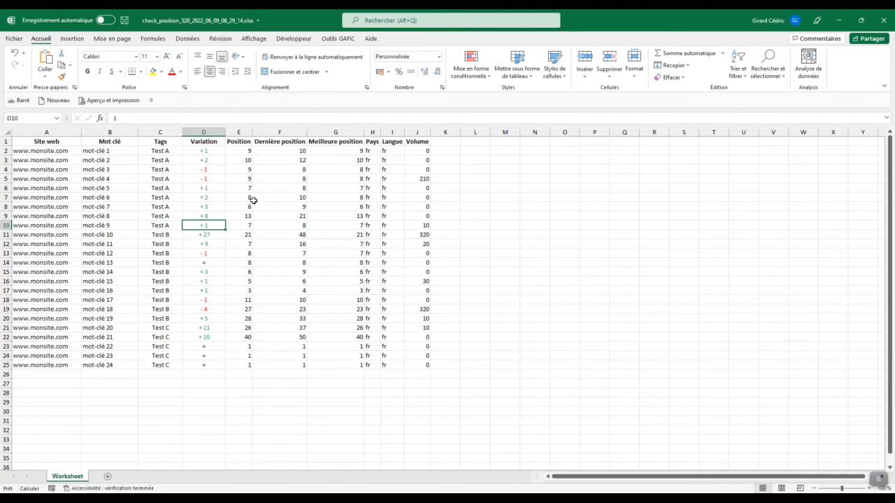
Step: Select D2:D25 and preview the conditional formatting choices: highlight rules, data bars, colour scales and icon sets
drag(204, 150, 192, 365)
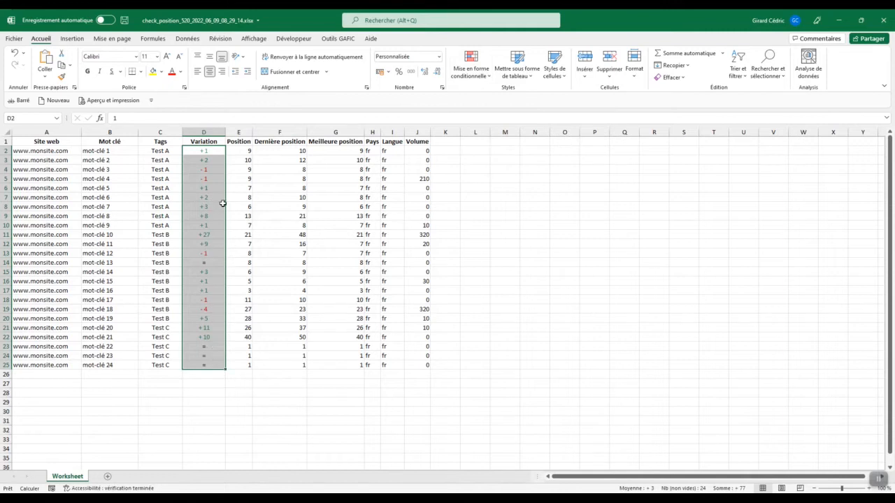
click(488, 81)
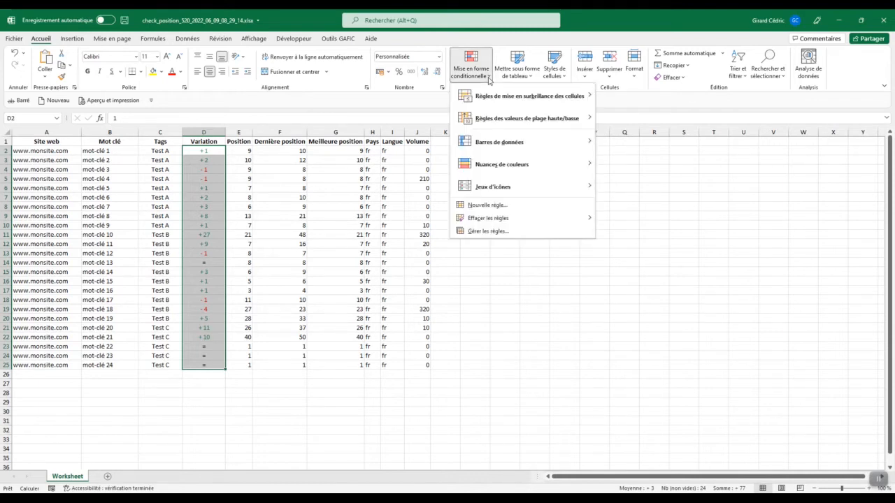
mouse_move(492, 94)
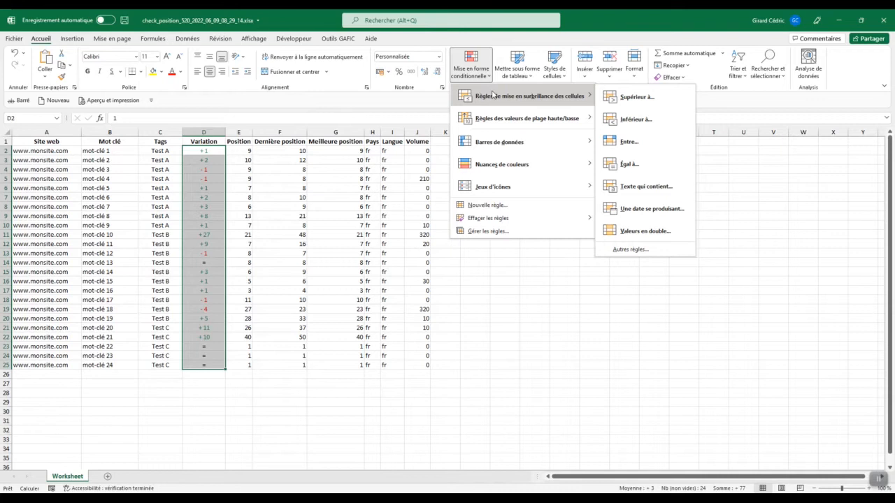
click(238, 150)
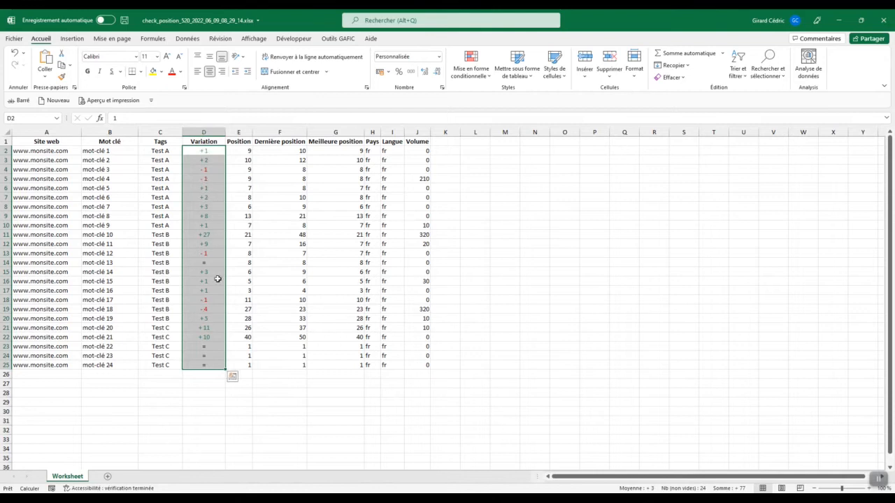
click(481, 73)
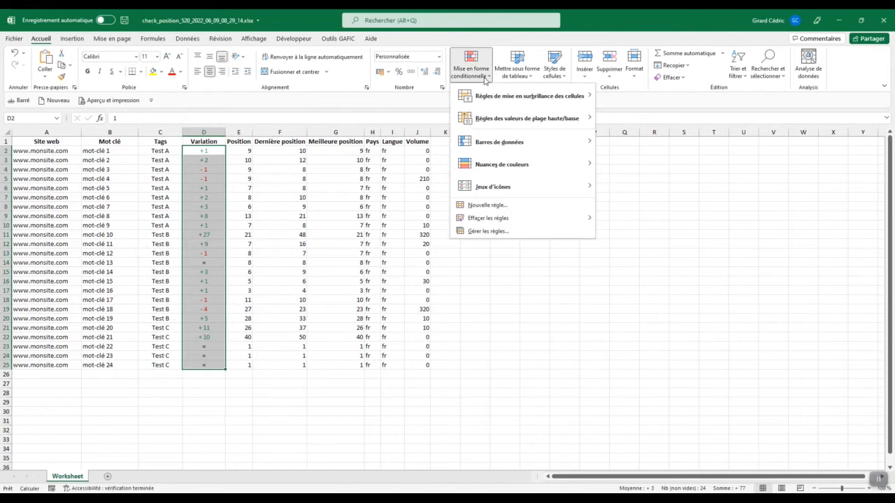
mouse_move(506, 146)
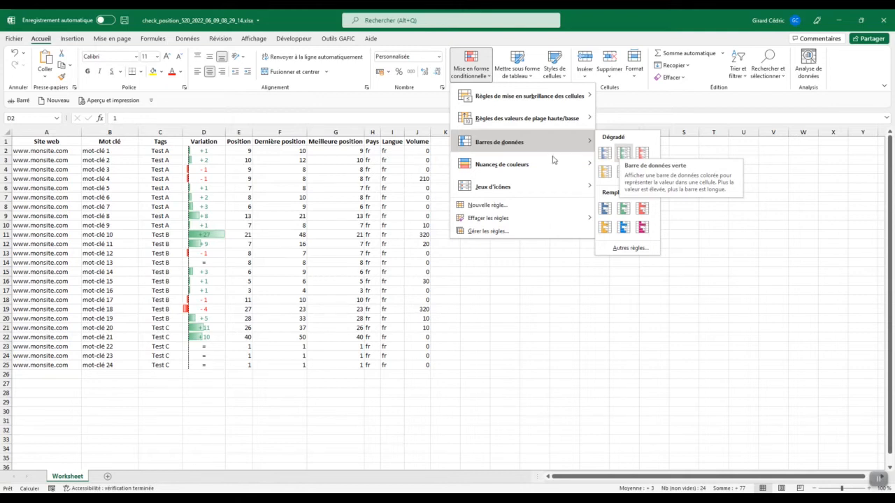
mouse_move(551, 173)
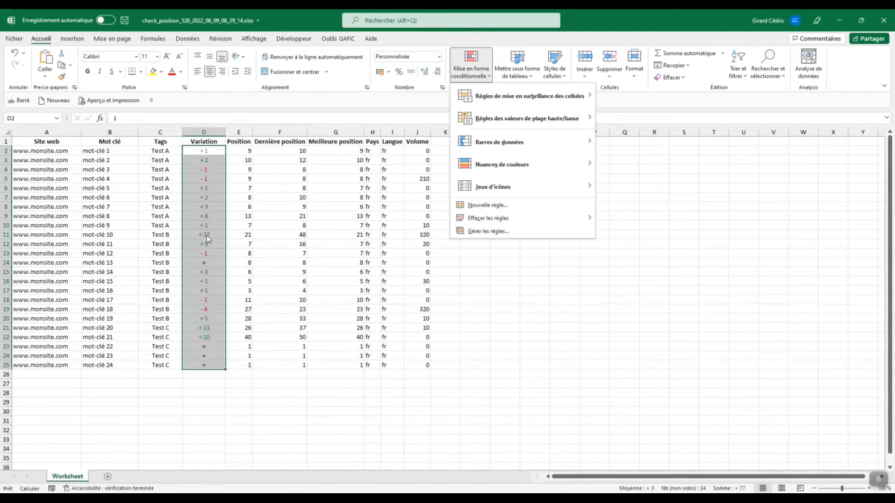
mouse_move(594, 151)
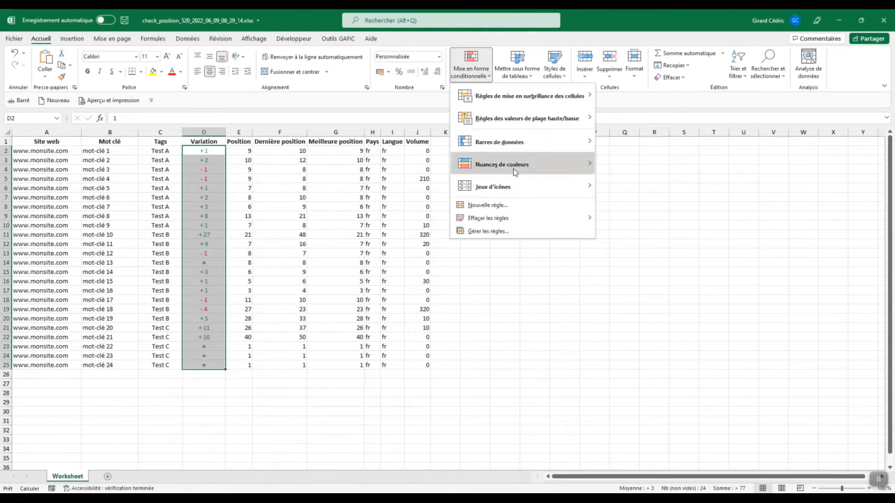
mouse_move(515, 168)
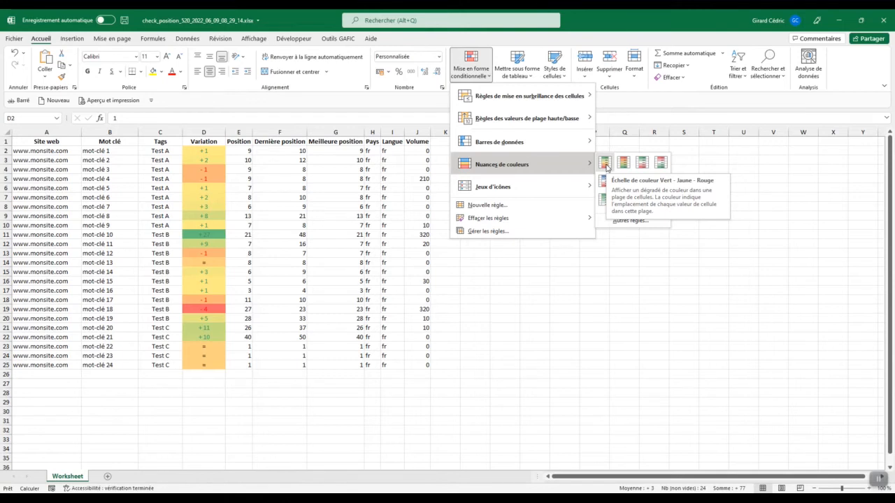
mouse_move(549, 181)
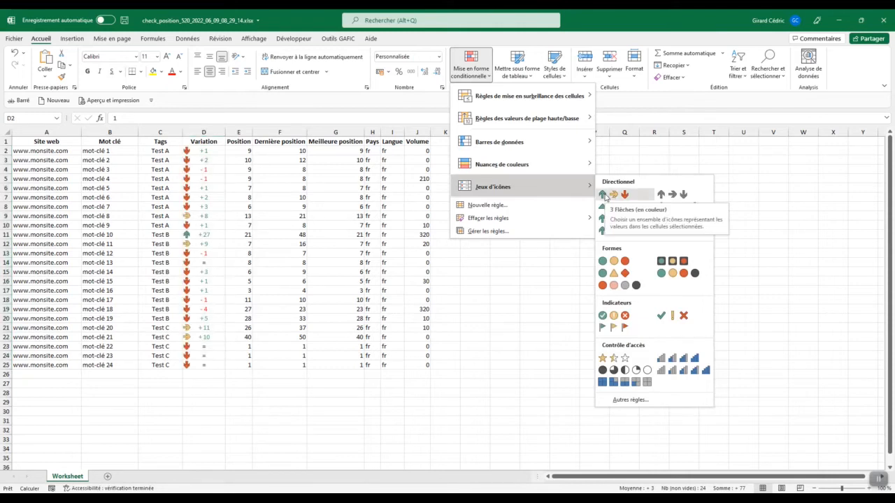
Step: Start a new conditional formatting rule on D2:D25 with the icon set style and the three-triangle icons (red, yellow dash, green)
click(504, 206)
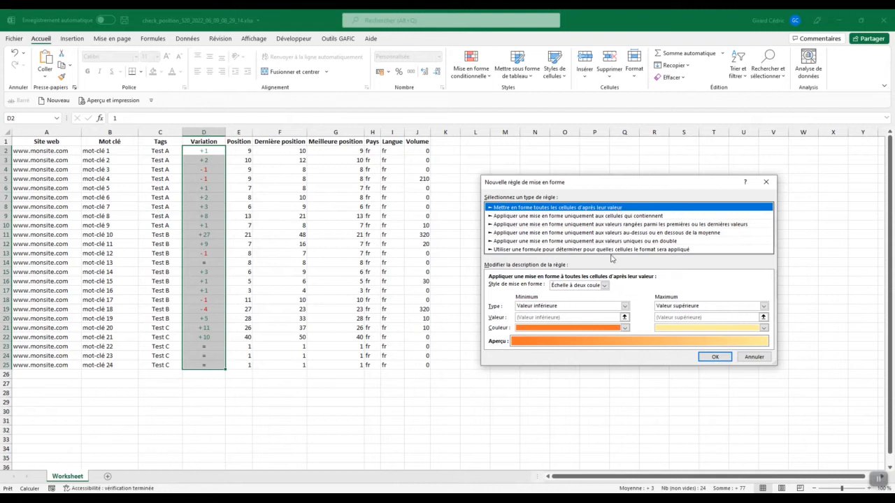
click(604, 285)
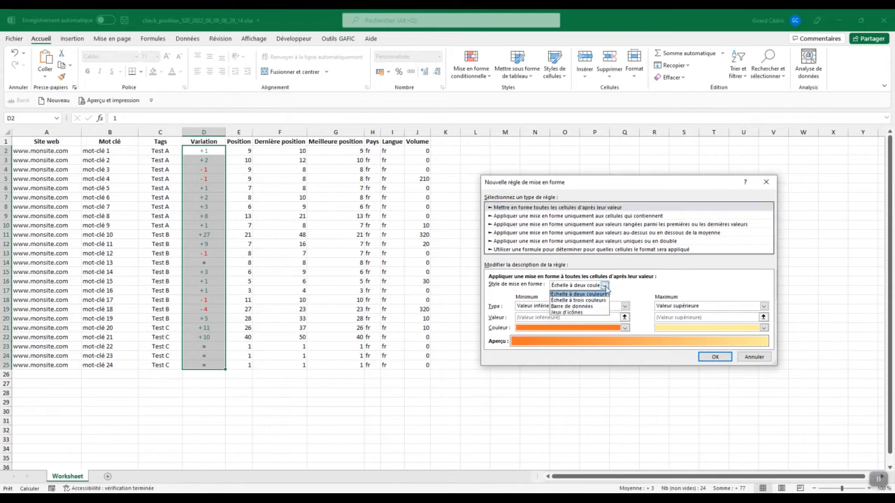
click(577, 311)
click(603, 298)
drag(606, 315, 606, 339)
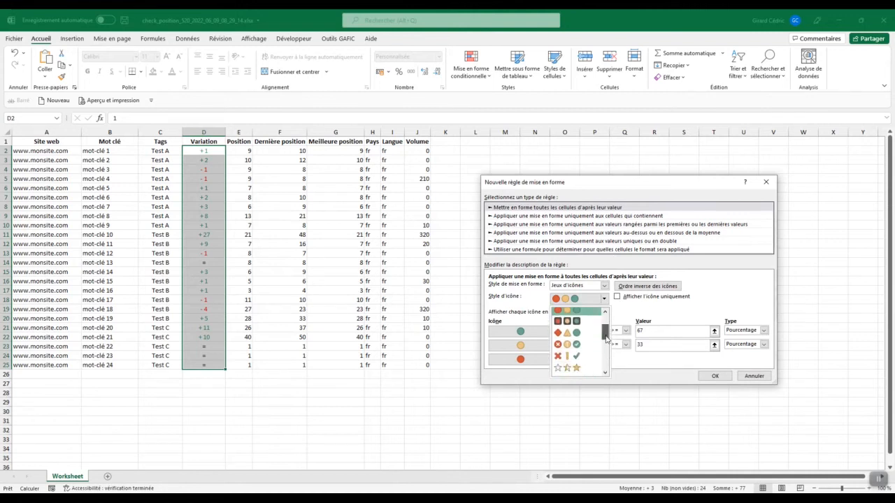
scroll(603, 369, down, 2)
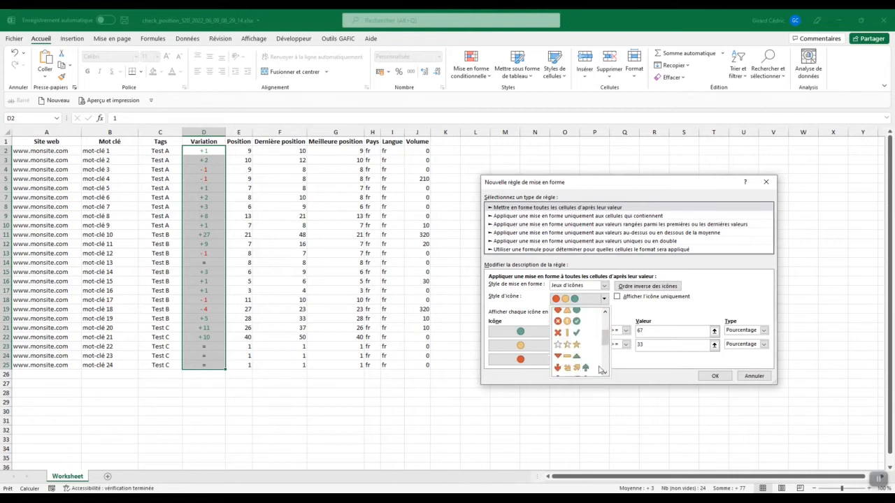
click(566, 357)
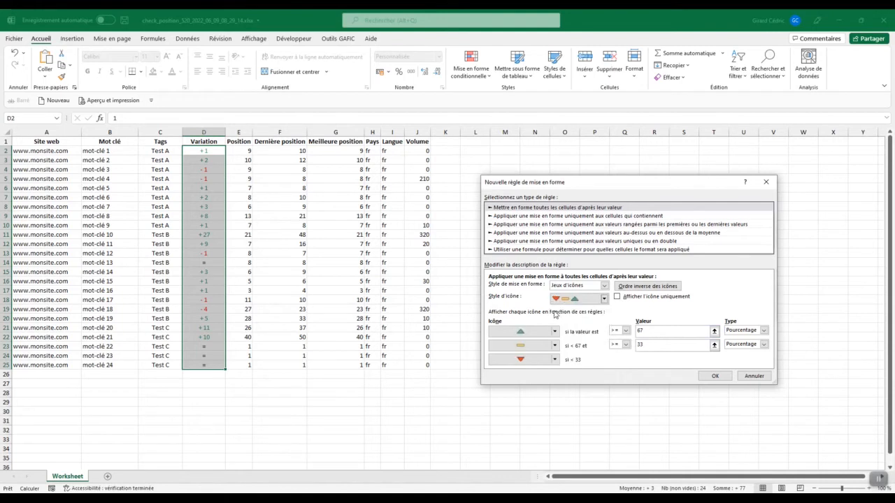
Step: Set the rule's middle icon to Aucune icône de cellule and both threshold types to Nombre with value 0
click(550, 359)
click(549, 359)
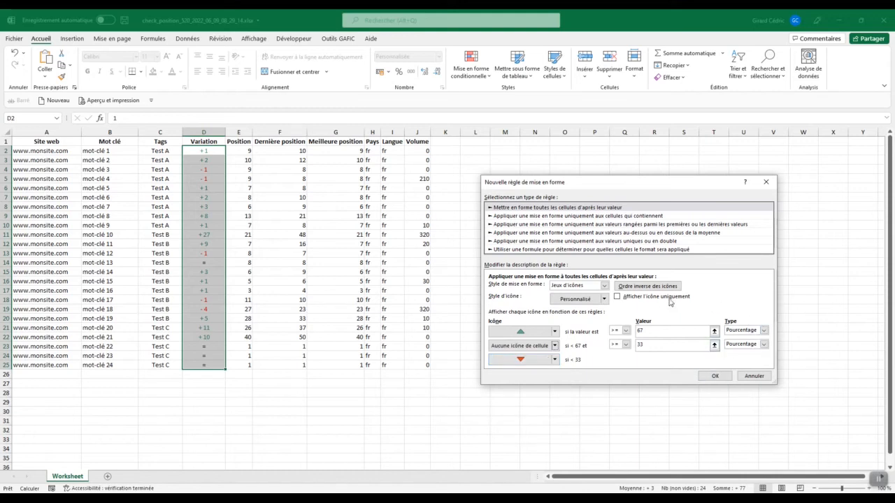
click(765, 332)
click(735, 338)
click(764, 344)
click(747, 353)
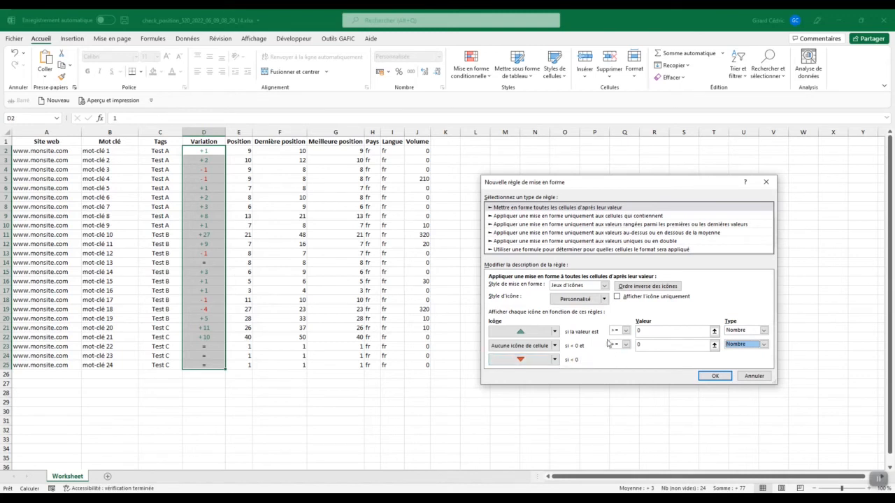
Step: Make the green triangle's condition strictly greater than 0 and apply the icon set rule to the Variation values
click(627, 332)
click(618, 345)
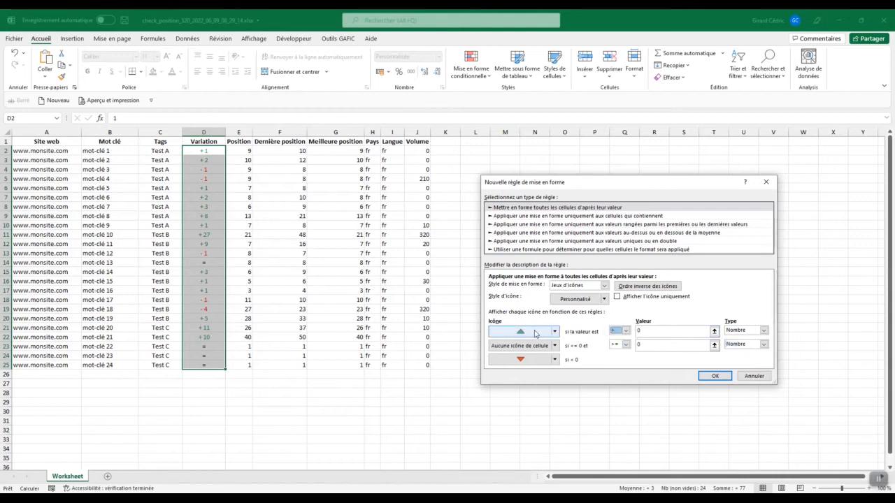
click(516, 346)
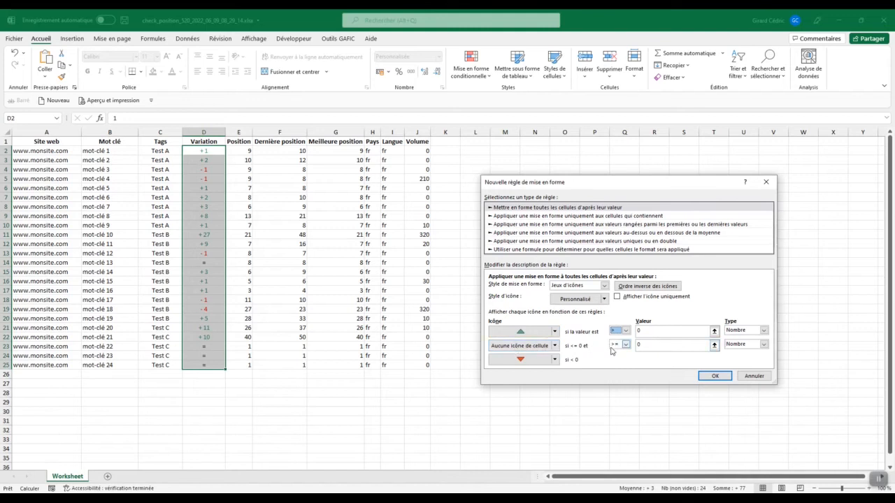
click(714, 376)
click(298, 225)
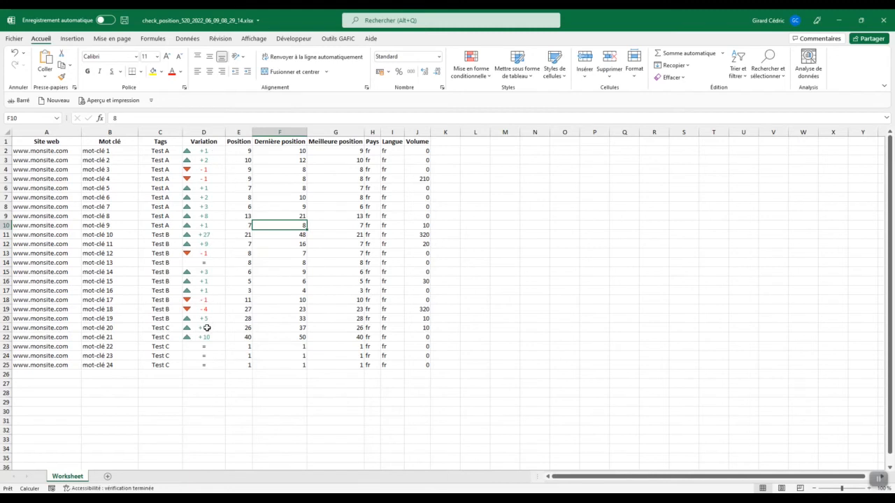
Step: Reopen the existing icon set rule on D2:D25 for editing and set both threshold types to Centile
drag(204, 151, 189, 365)
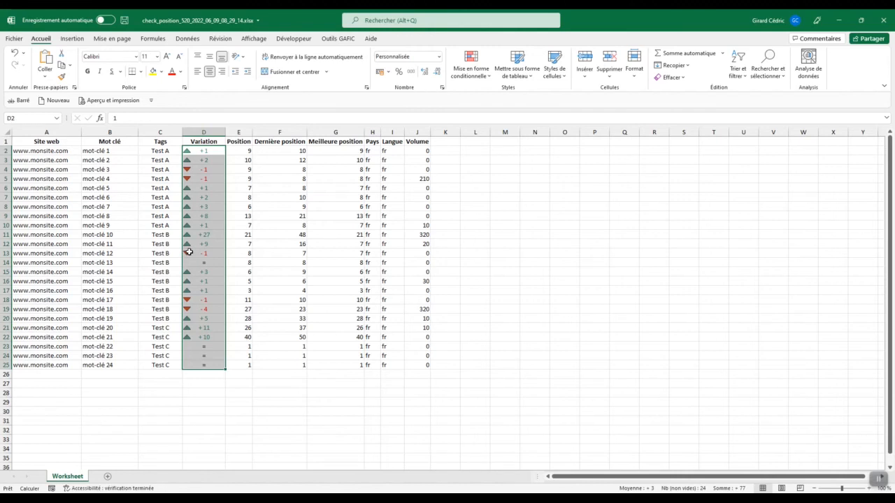
click(481, 72)
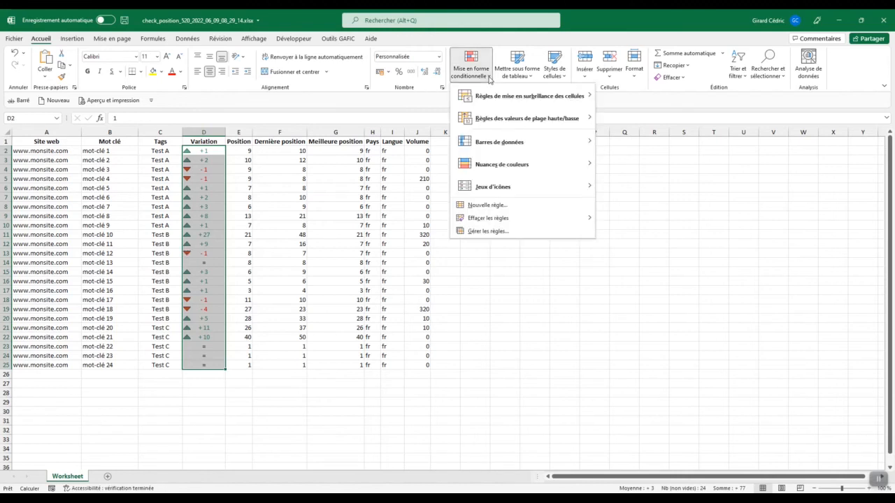
click(497, 232)
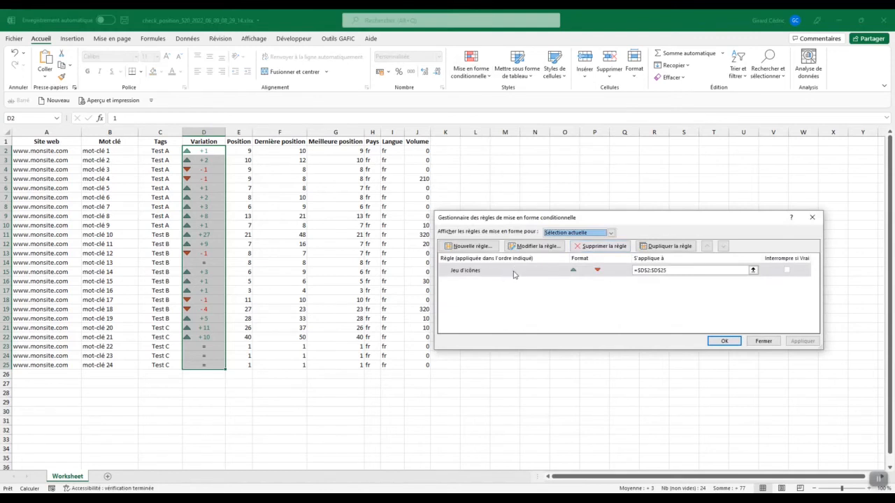
double_click(514, 274)
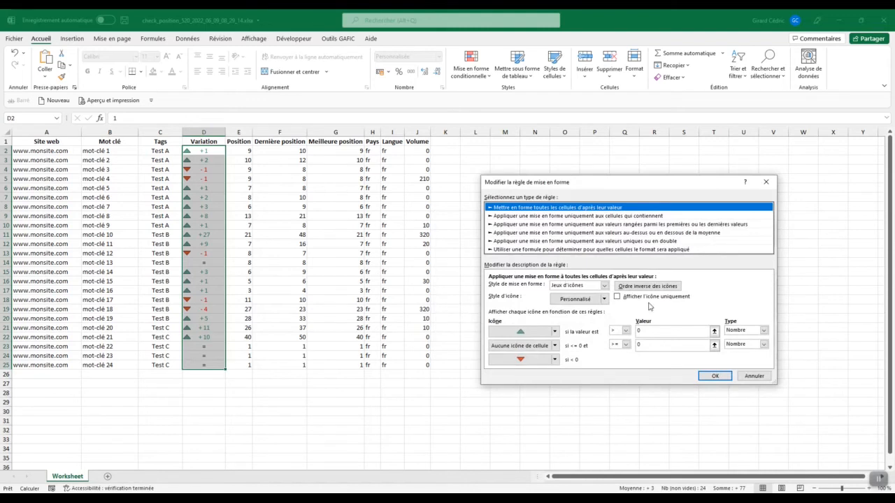
click(765, 332)
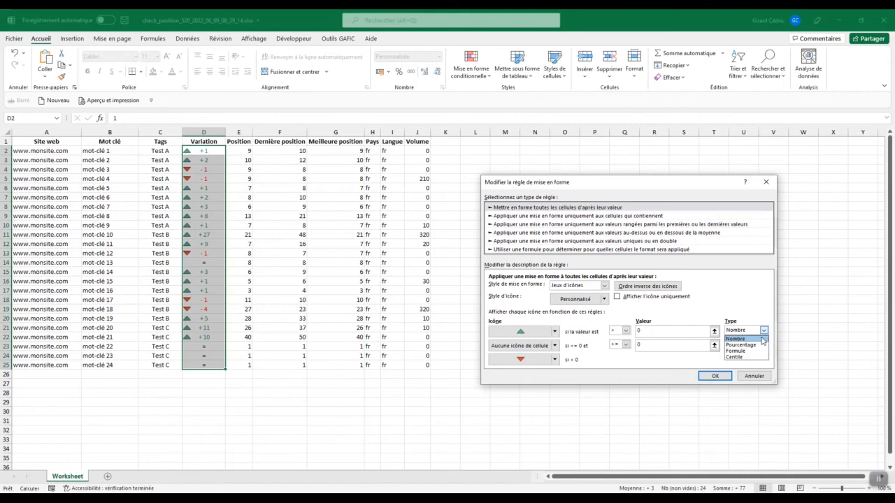
click(753, 358)
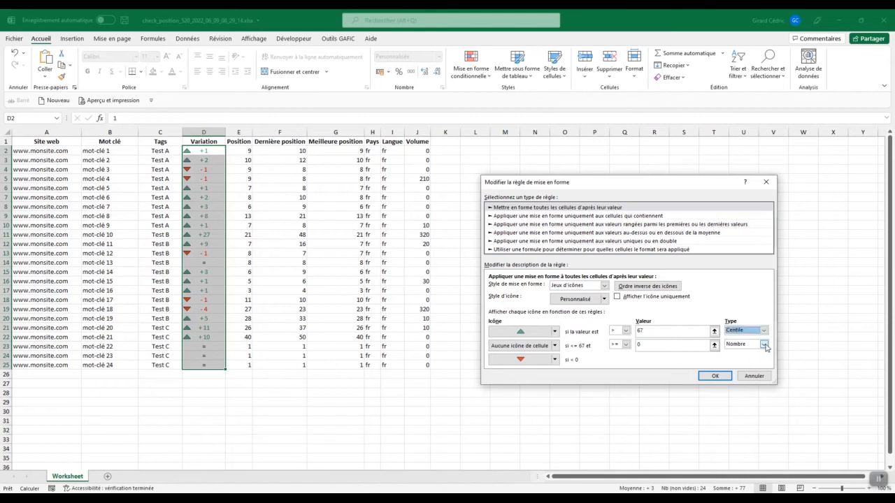
click(764, 345)
click(754, 371)
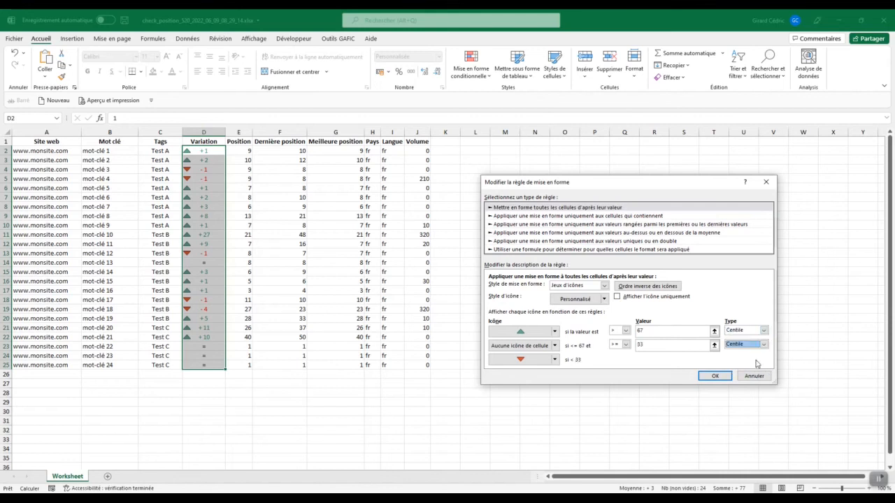
Step: Set the percentile thresholds to 100 for the green triangle and 1 for the no-icon condition
click(642, 345)
text(1)
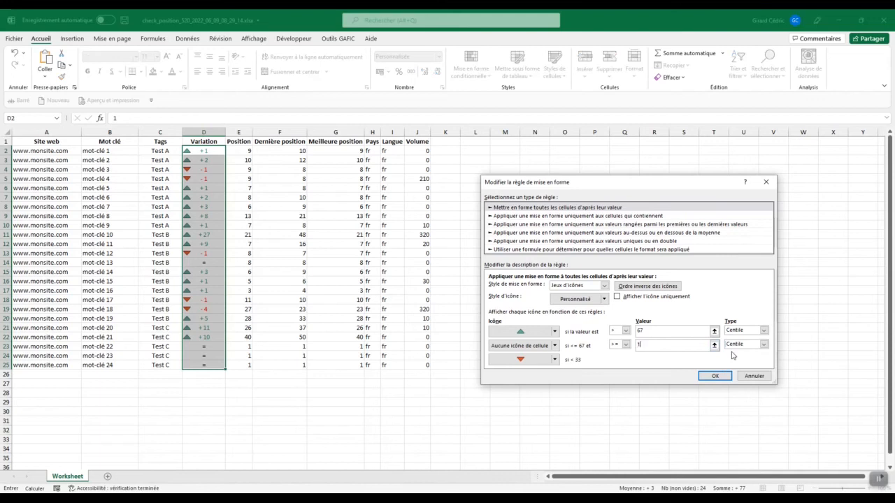
click(641, 330)
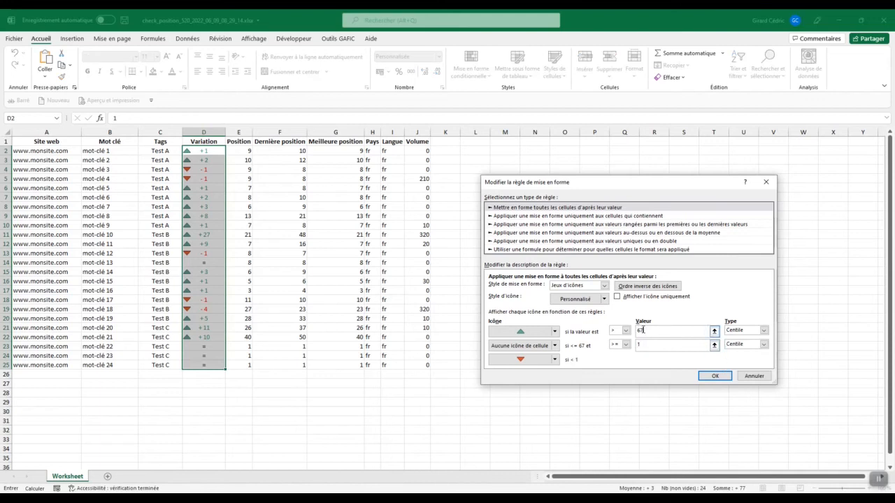
text(10)
Step: Set the green triangle's operator to >= and the no-icon operator to >, then apply the modified rule to the Variation values
click(625, 331)
click(623, 340)
click(626, 344)
click(613, 359)
click(715, 376)
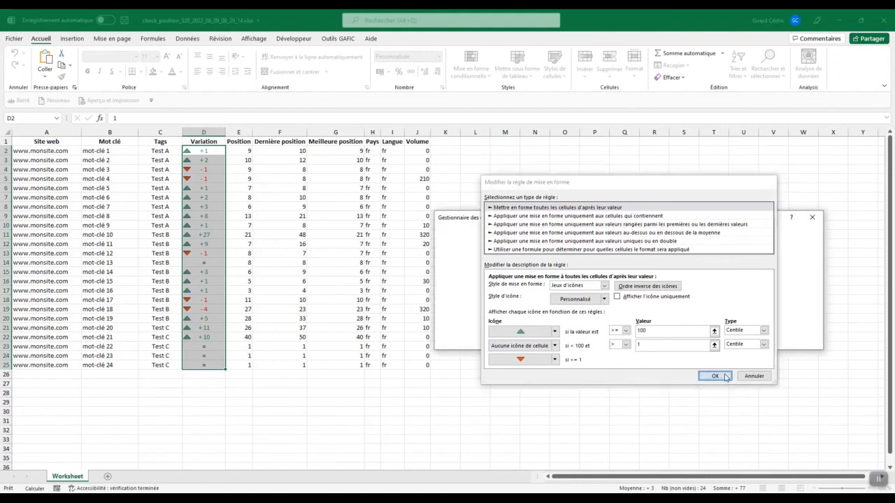
click(802, 341)
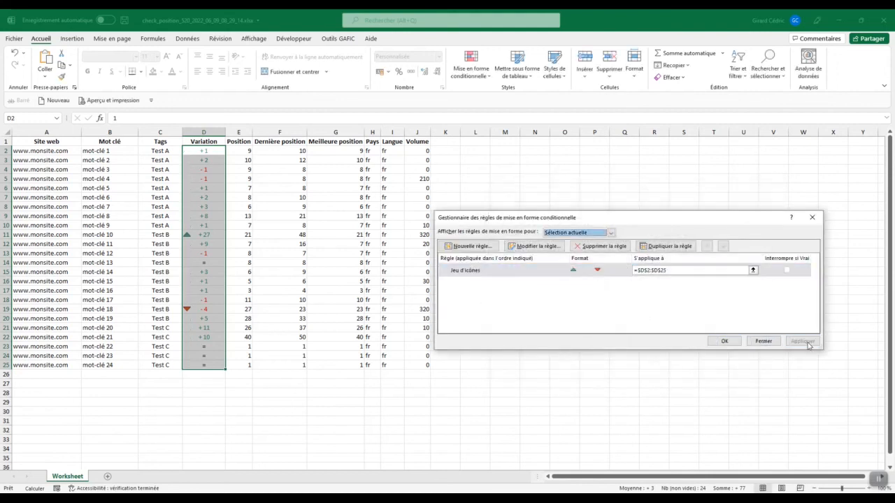
click(723, 341)
Step: Examine the Variation cells D11 and D19 to see which values carry an icon
click(238, 245)
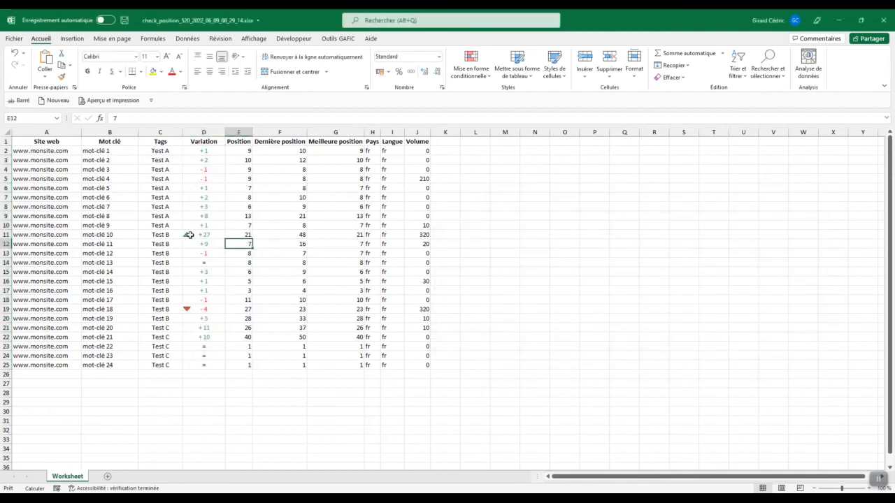
click(189, 235)
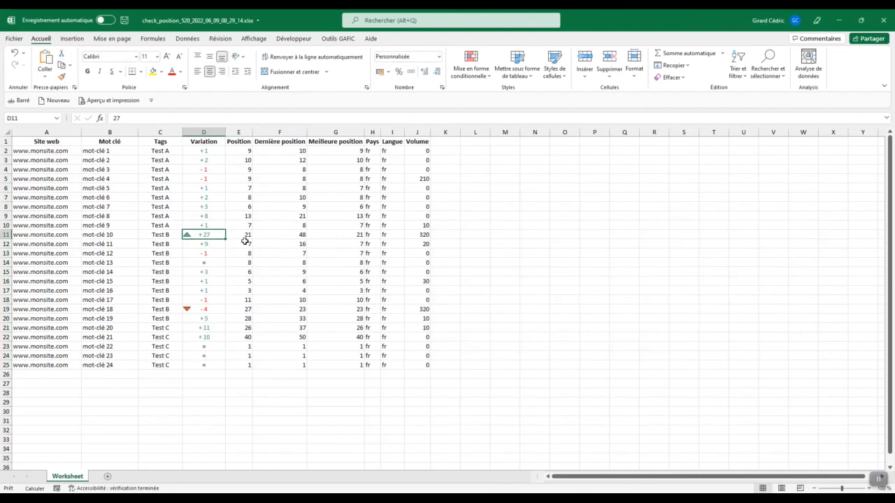
click(198, 309)
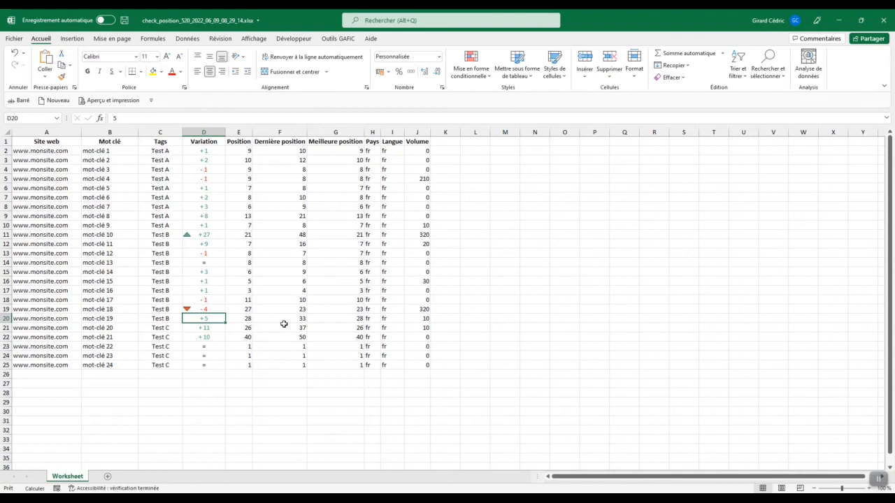
Step: Select the position values in E2:G25
drag(240, 151, 319, 366)
click(231, 151)
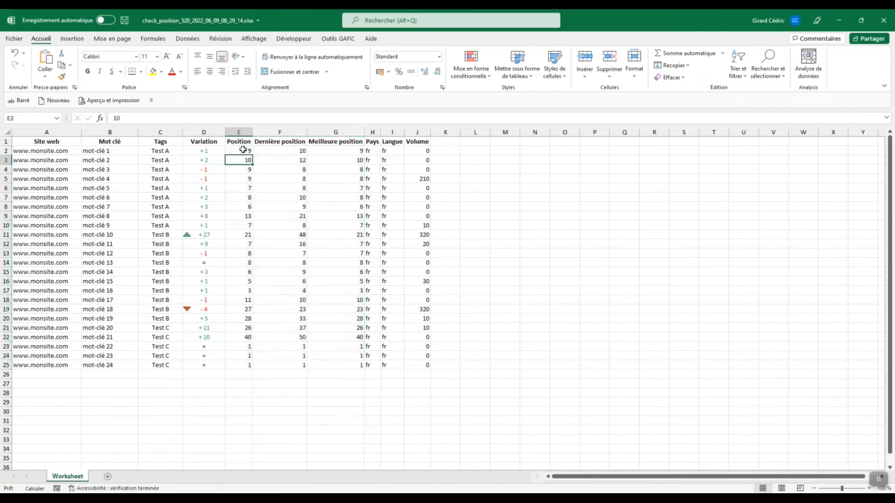